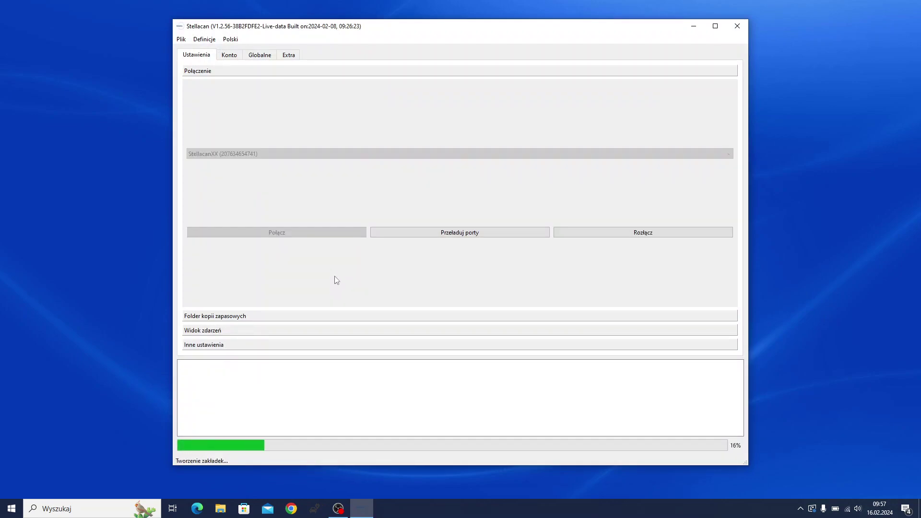
# Step: Dismiss the liability warning and identify the ESP90 controller in the ABRASR section
pyautogui.click(495, 254)
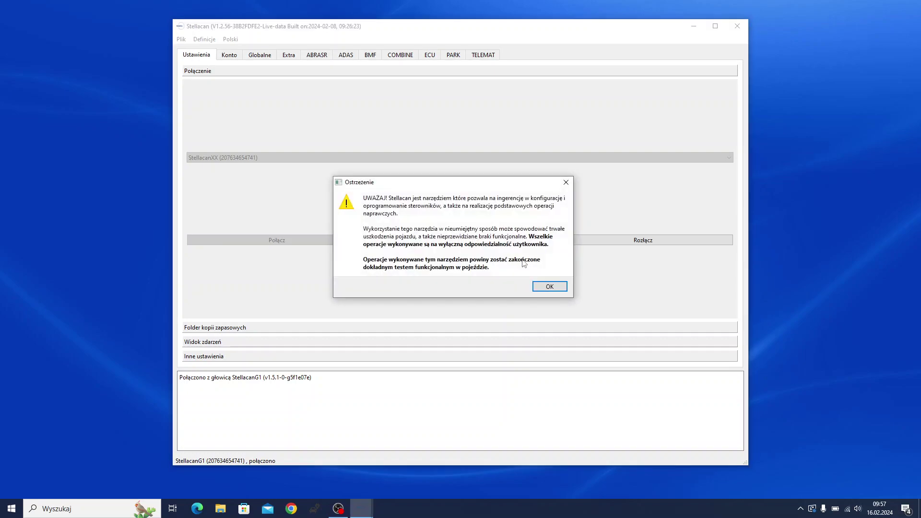
pyautogui.click(537, 286)
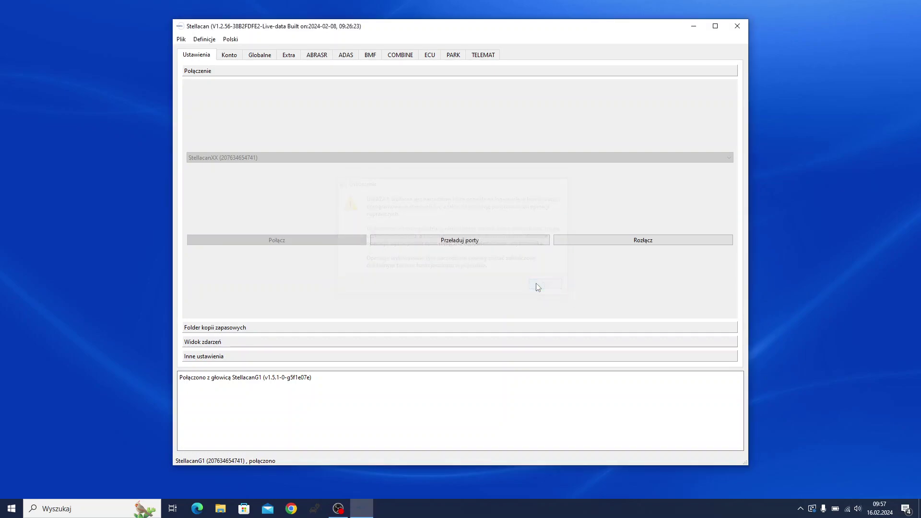
pyautogui.click(323, 60)
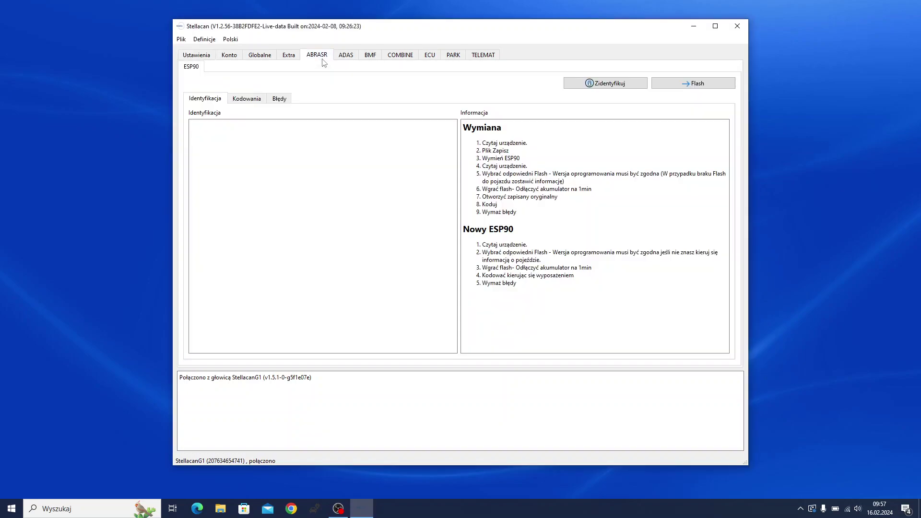
pyautogui.click(604, 85)
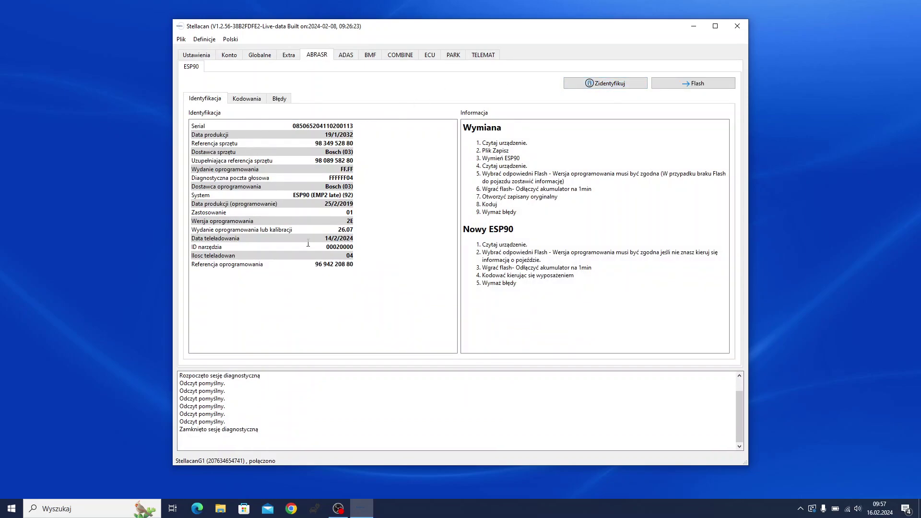
# Step: Read the ESP90 codings from the controller and view its fault list
pyautogui.click(247, 99)
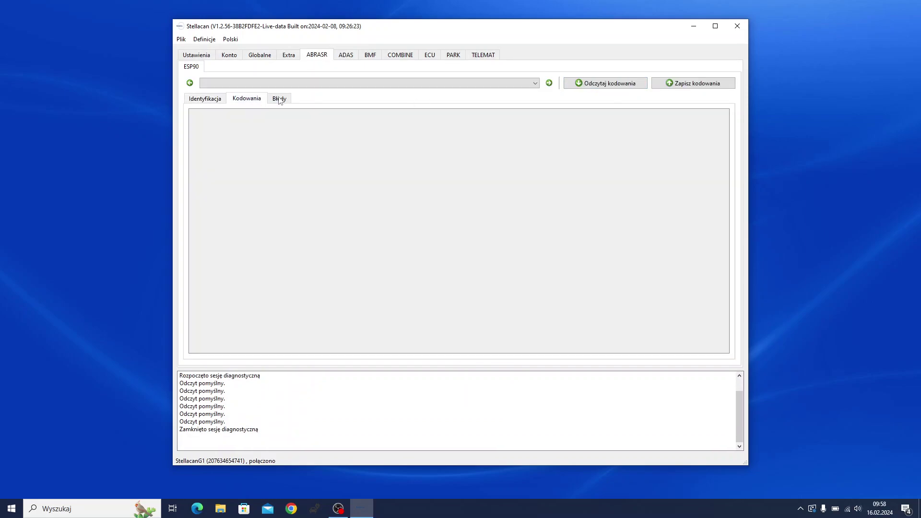
pyautogui.click(585, 86)
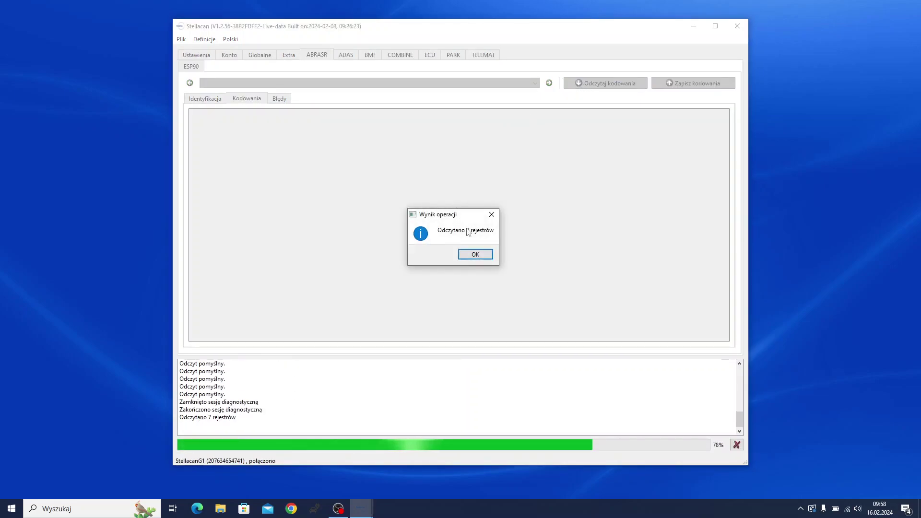
pyautogui.click(474, 255)
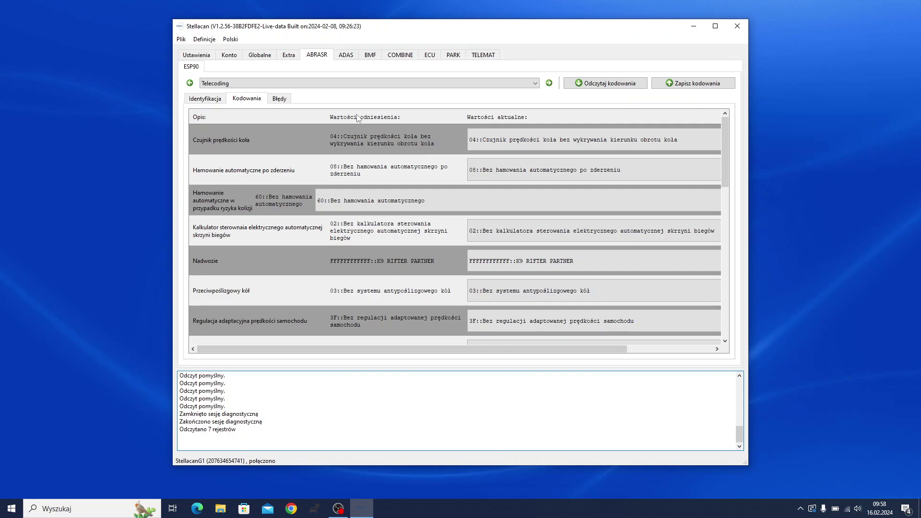
pyautogui.click(283, 102)
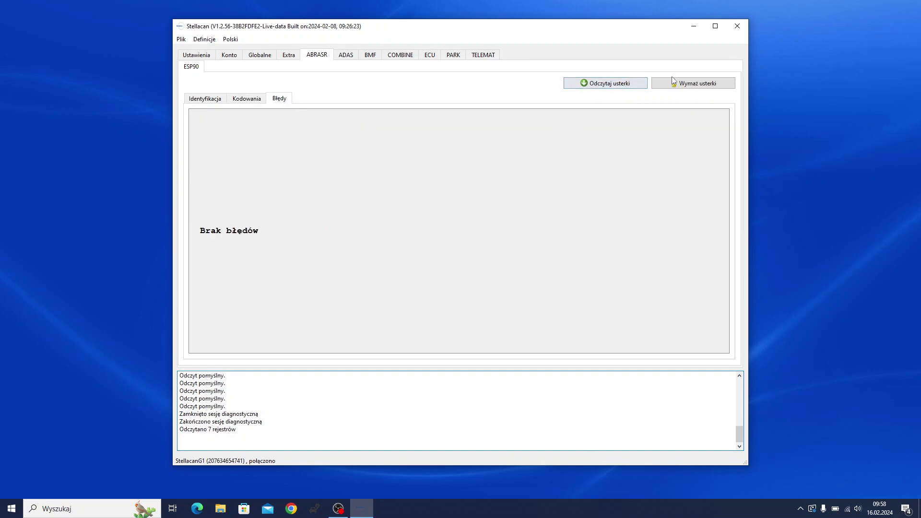
# Step: Start the ESP90 flashing wizard, read the device and select the original BERLINGO VP (K9) 90/2602/939011 software with the 1.5 HDI 130 engine
pyautogui.click(212, 102)
pyautogui.click(672, 83)
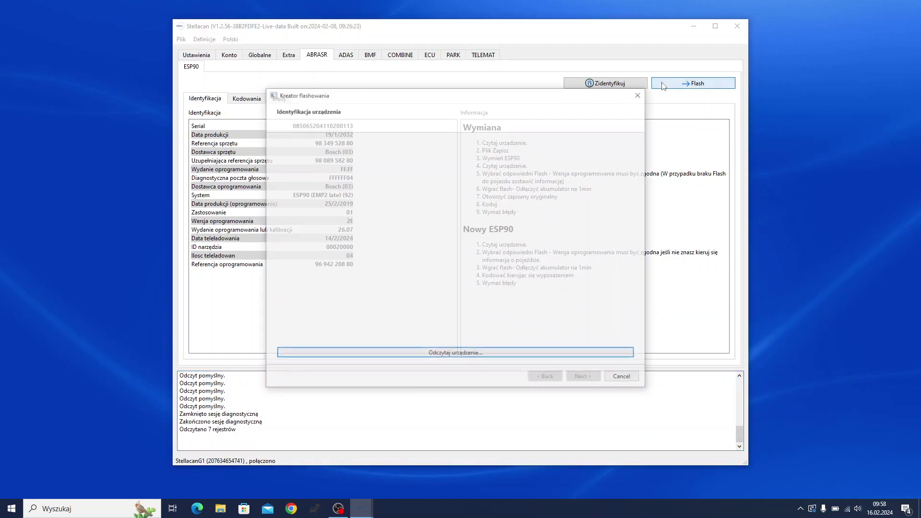
pyautogui.click(534, 355)
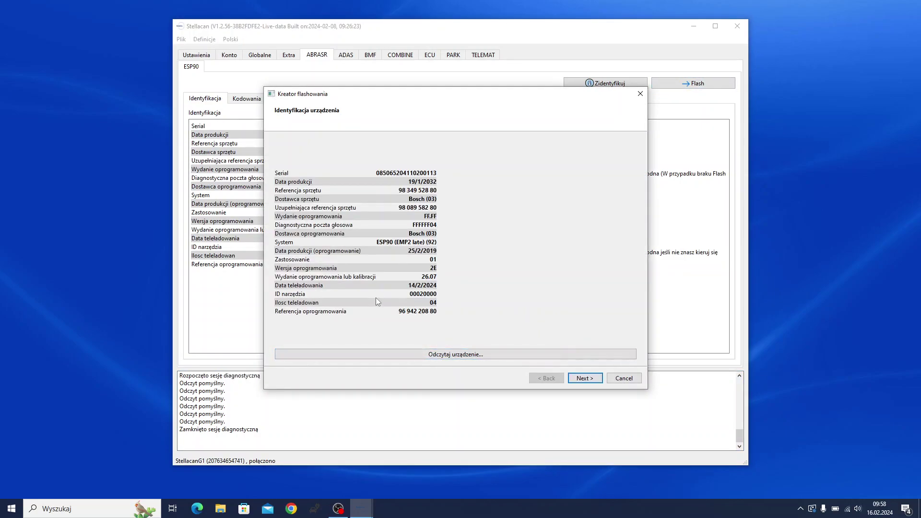
pyautogui.click(585, 378)
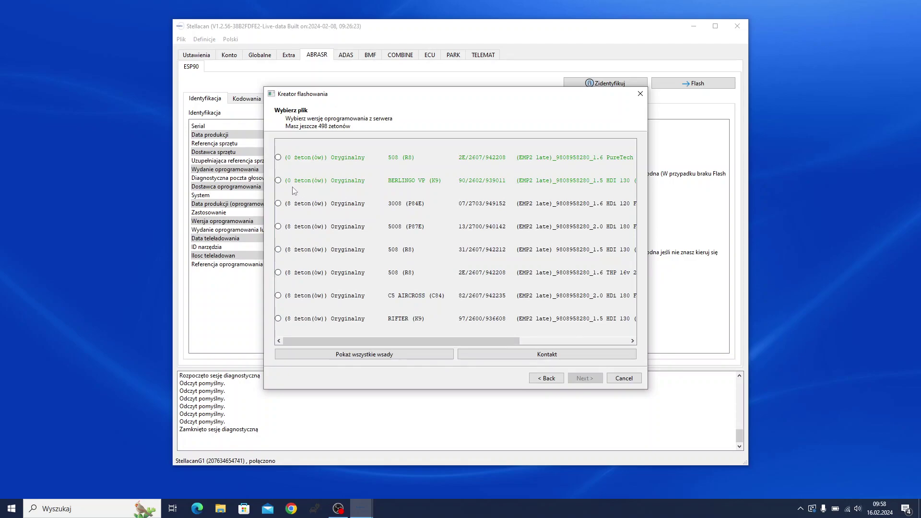
pyautogui.click(321, 183)
pyautogui.moveTo(445, 341); pyautogui.dragTo(562, 325)
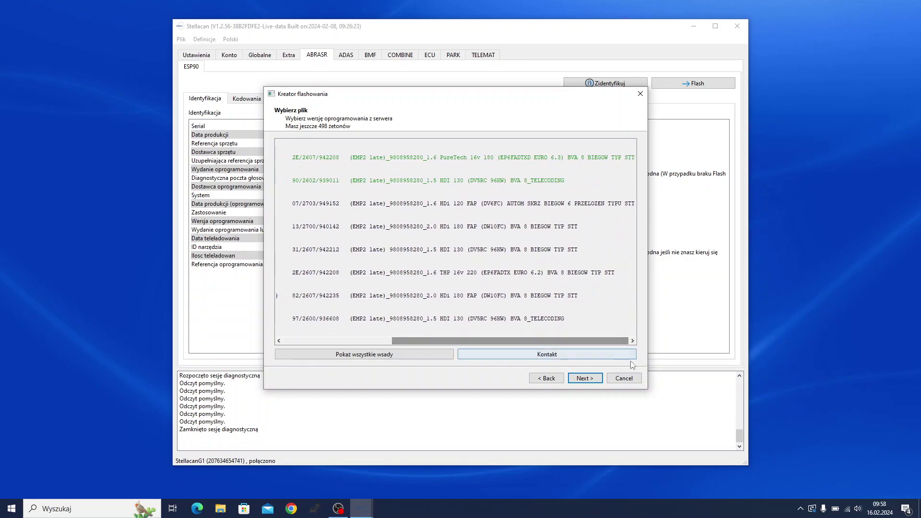
pyautogui.moveTo(648, 367); pyautogui.dragTo(778, 369)
pyautogui.moveTo(646, 340); pyautogui.dragTo(613, 341)
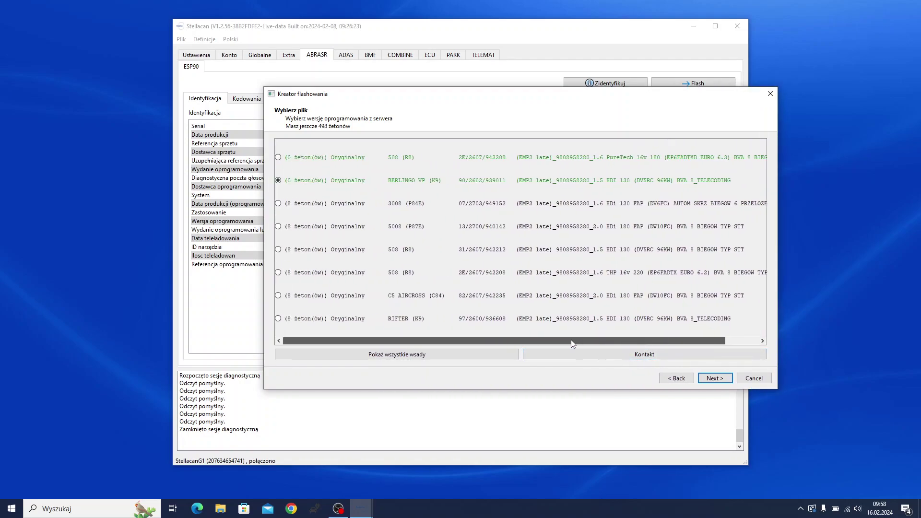
# Step: Keep the identification from the server and write the Berlingo software to the ESP90 with the flash-only option (Tylko flash)
pyautogui.click(719, 379)
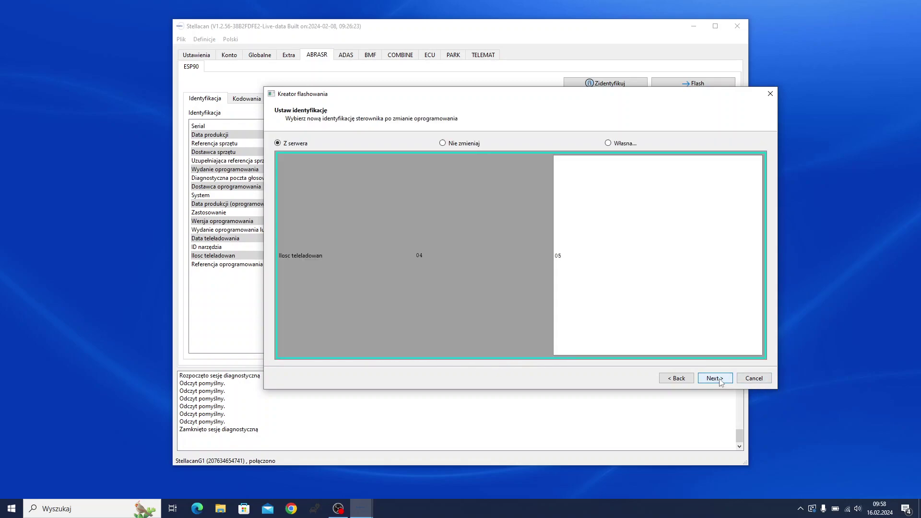
pyautogui.click(720, 379)
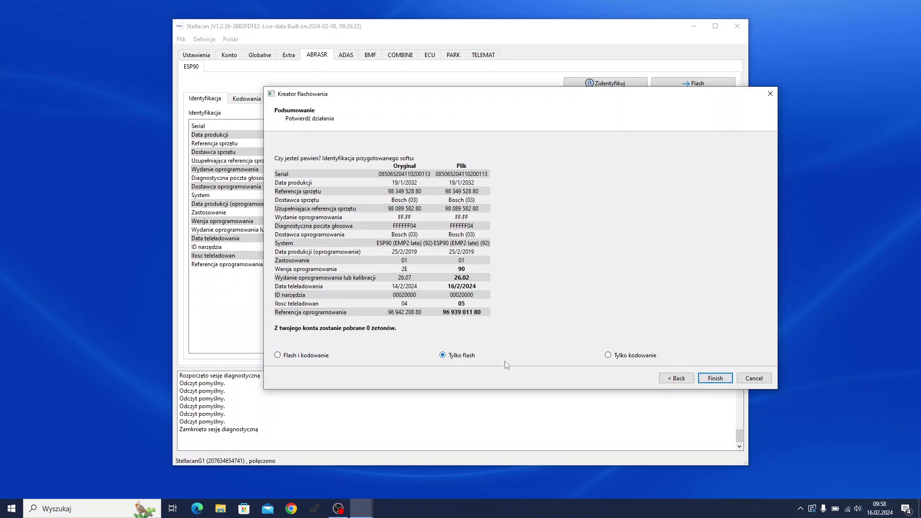
pyautogui.click(706, 380)
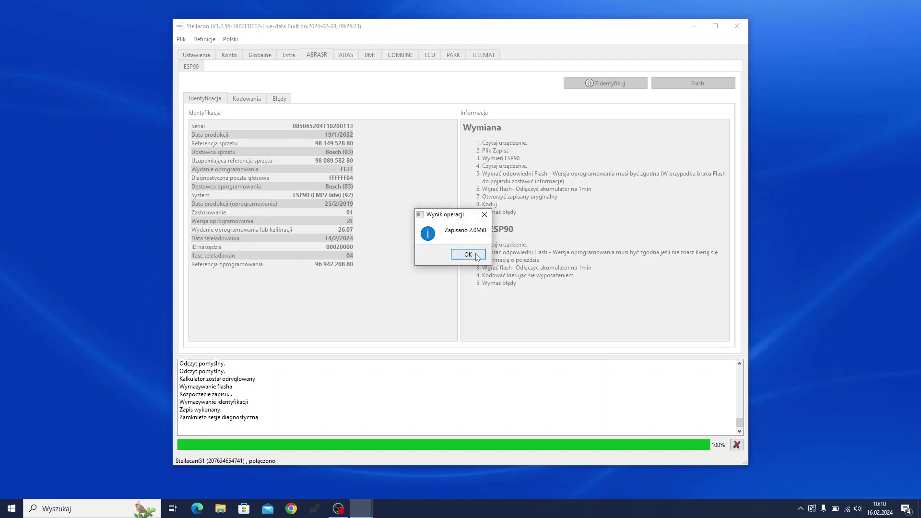
pyautogui.click(477, 256)
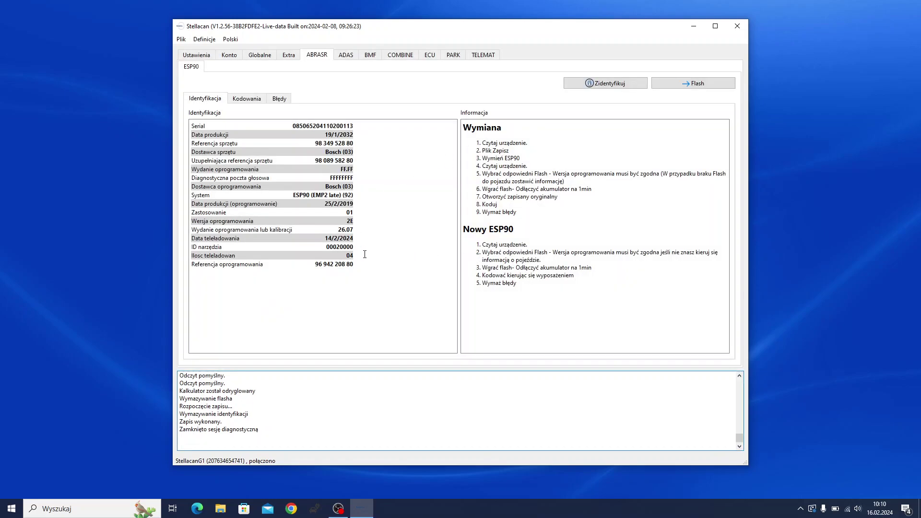
# Step: Identify the ESP90 again and check its identification data and telecoding list
pyautogui.click(607, 86)
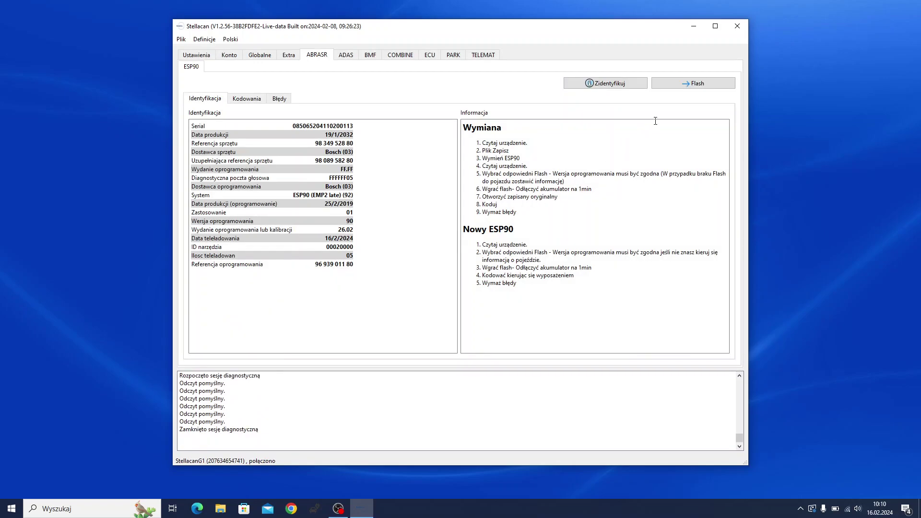
pyautogui.click(262, 99)
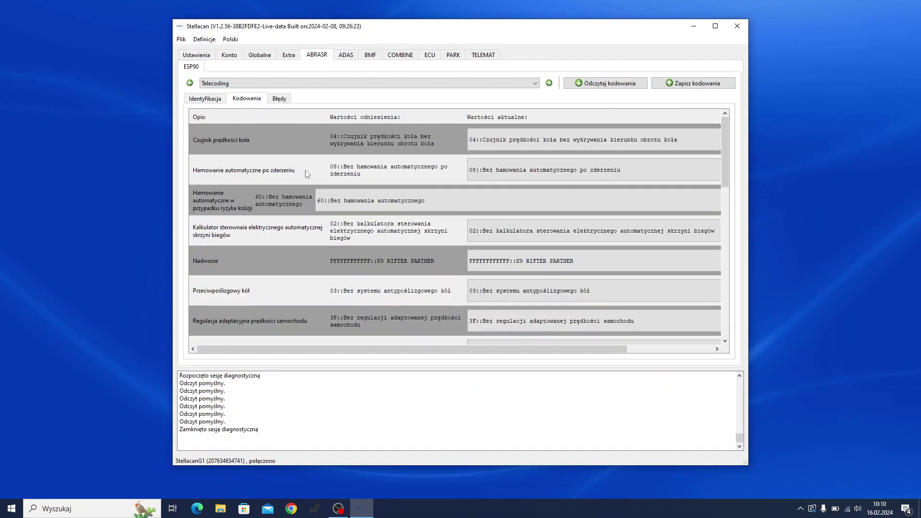
pyautogui.click(204, 105)
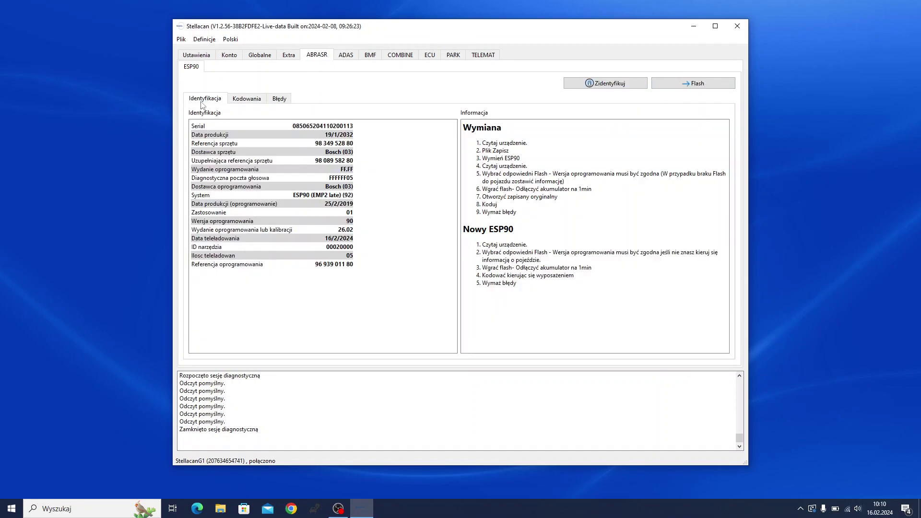
# Step: Restart the flashing wizard, read the device and select the BERLINGO VP (K9) 90/2602/939011 file again
pyautogui.click(686, 85)
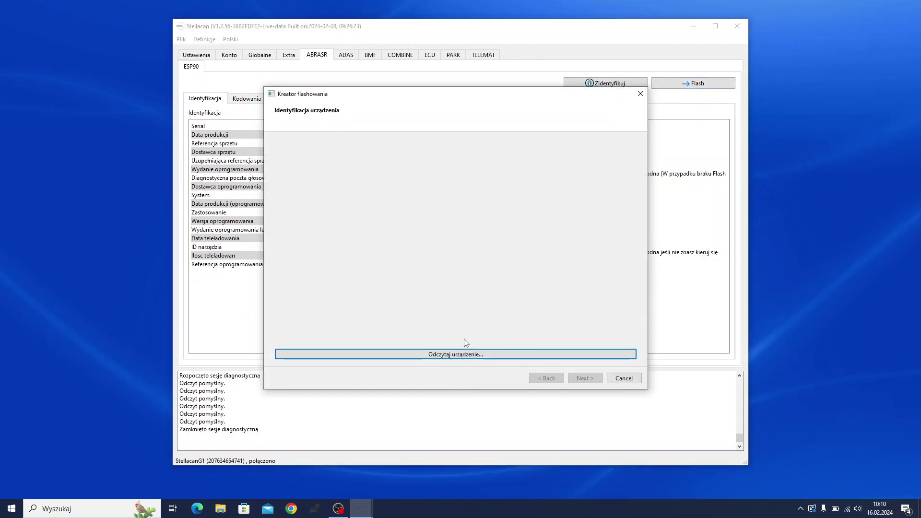
pyautogui.click(466, 355)
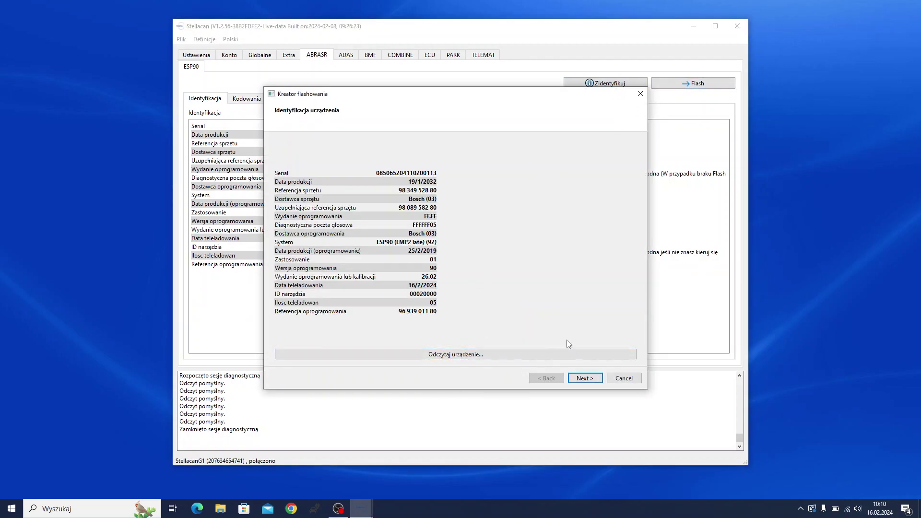
pyautogui.click(584, 379)
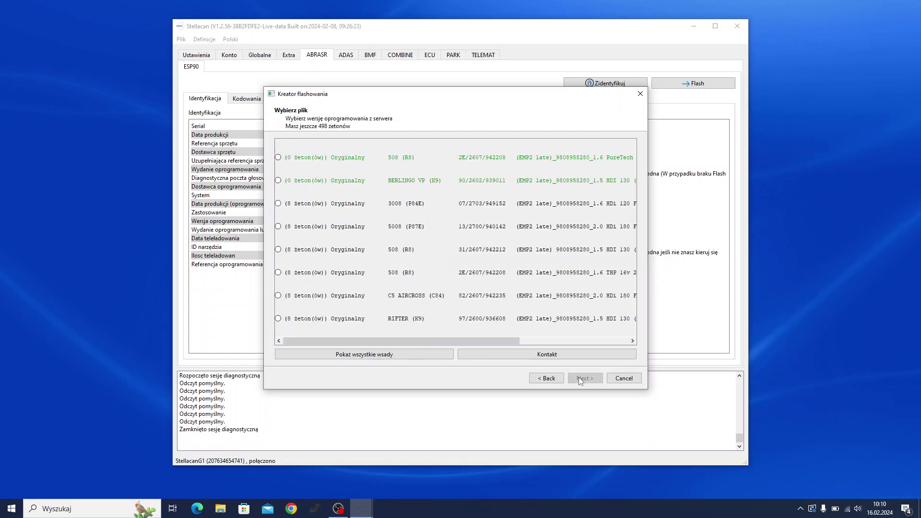
pyautogui.click(424, 182)
# Step: Keep the identification from the server and write the file to the ESP90 with the coding-only option (Tylko kodowanie)
pyautogui.click(579, 379)
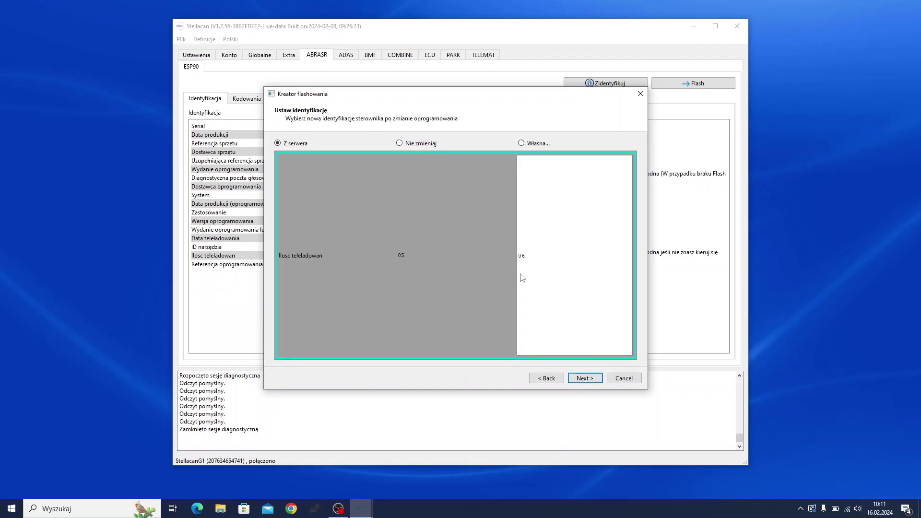
pyautogui.click(585, 380)
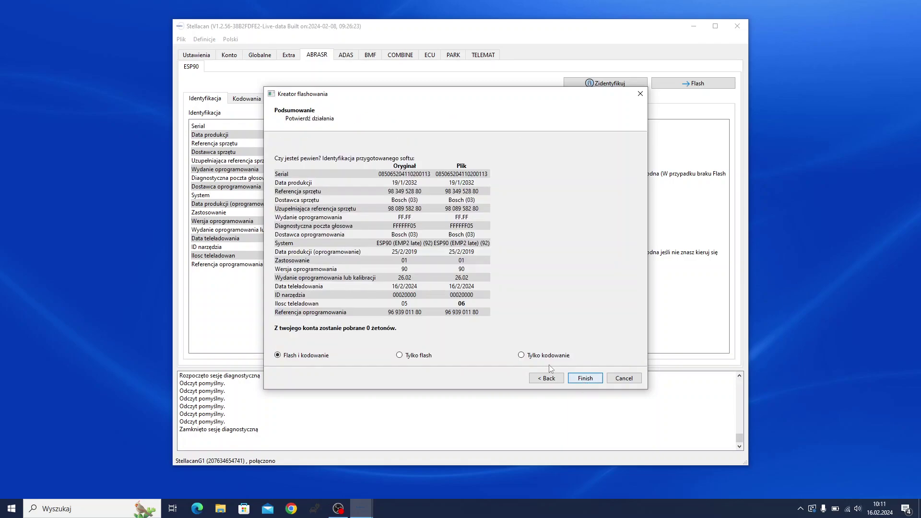
pyautogui.click(529, 359)
pyautogui.click(586, 379)
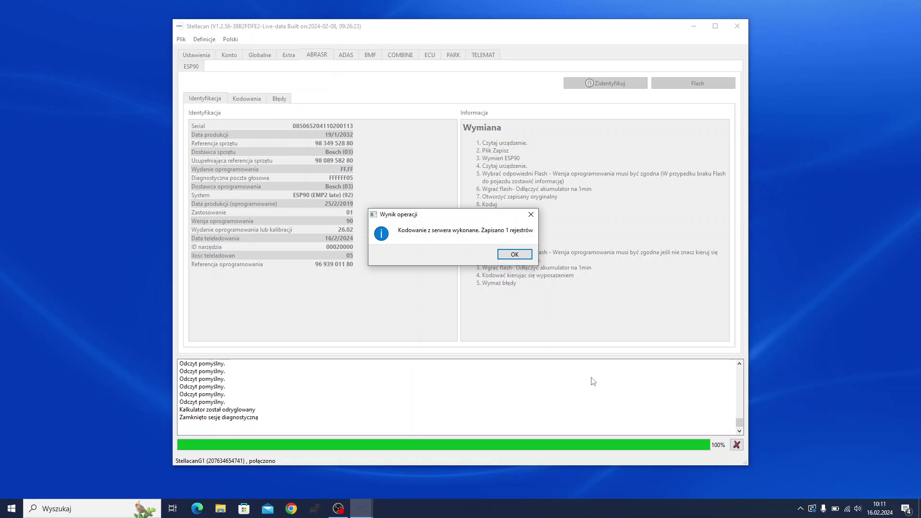
pyautogui.click(515, 255)
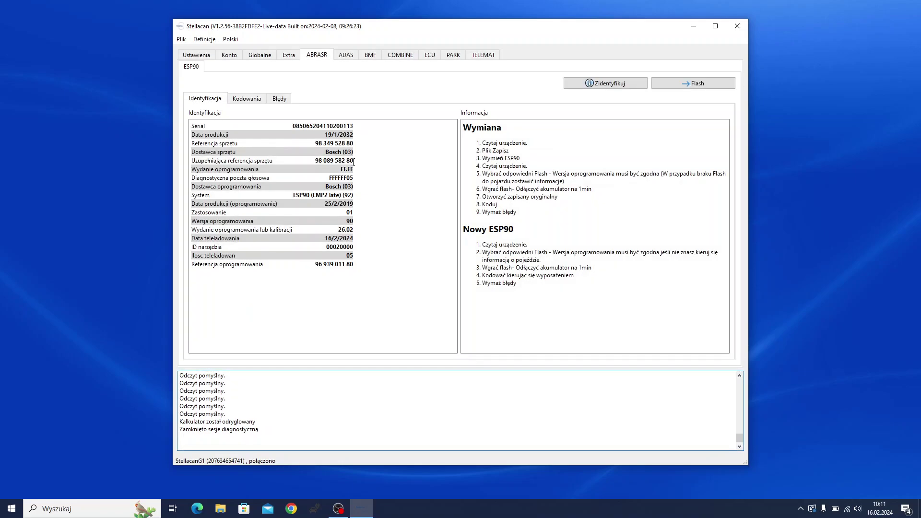
# Step: Read the codings from the ESP90 again to refresh the Telecoding values
pyautogui.click(255, 101)
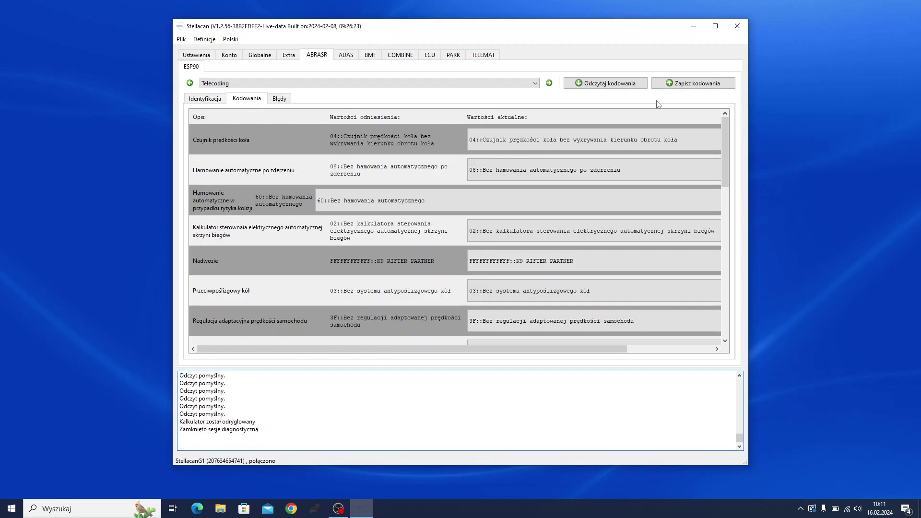
pyautogui.click(623, 86)
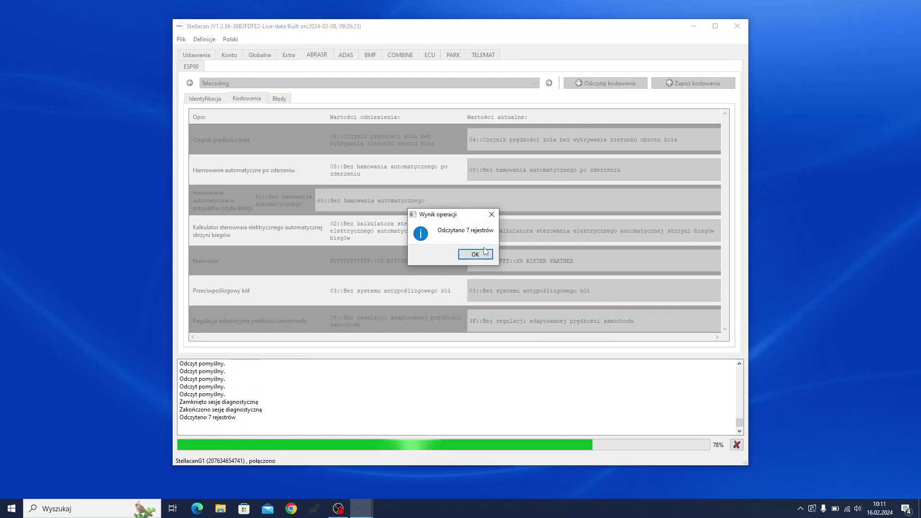
pyautogui.click(480, 253)
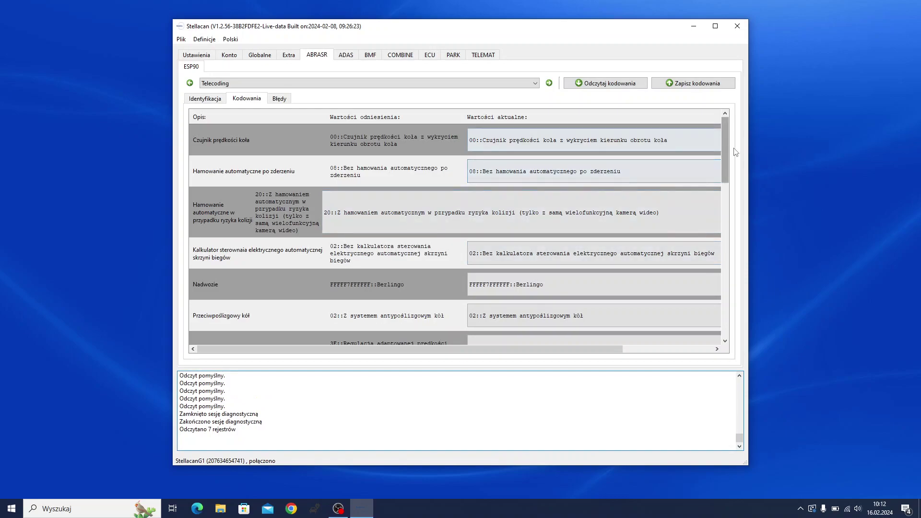
# Step: Compare the reference and current Telecoding values through the whole list, including the rear brake, tyre and gearbox types
pyautogui.moveTo(729, 157); pyautogui.dragTo(711, 131)
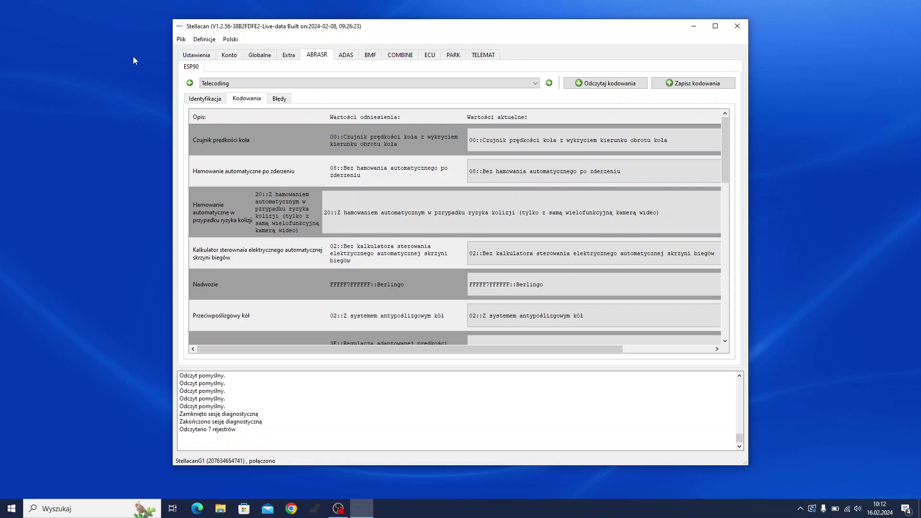
pyautogui.moveTo(721, 149); pyautogui.dragTo(728, 317)
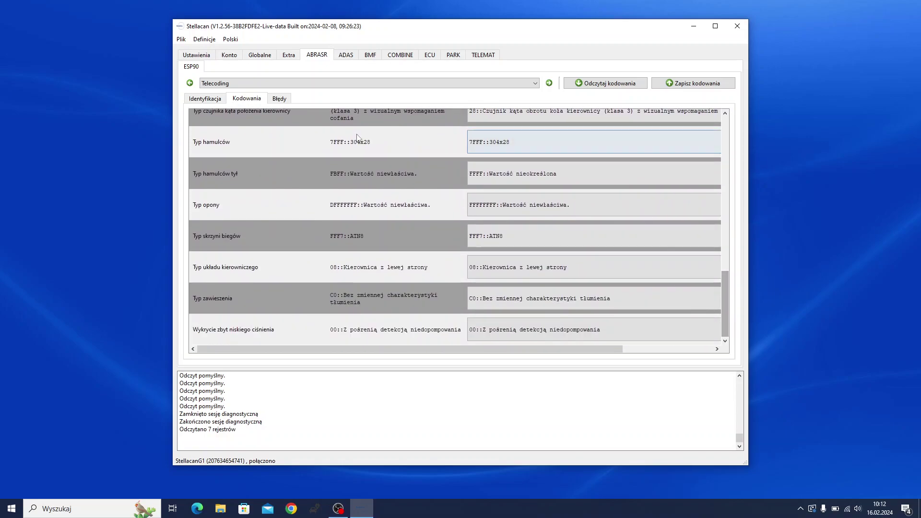
pyautogui.click(510, 209)
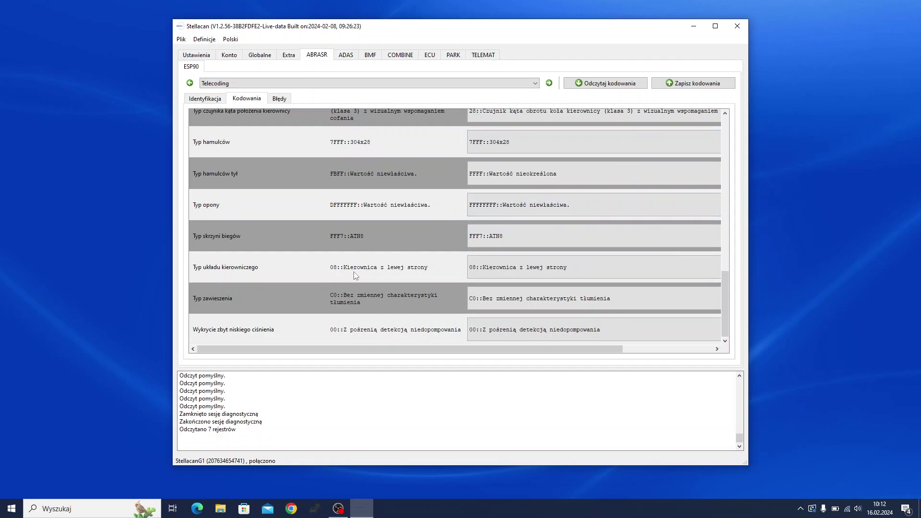
pyautogui.scroll(3, 358, 271)
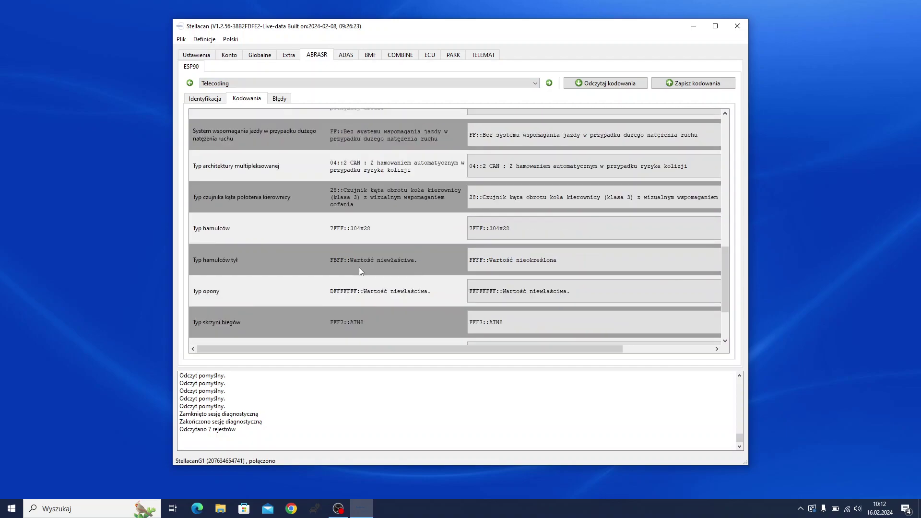
pyautogui.scroll(-3, 360, 270)
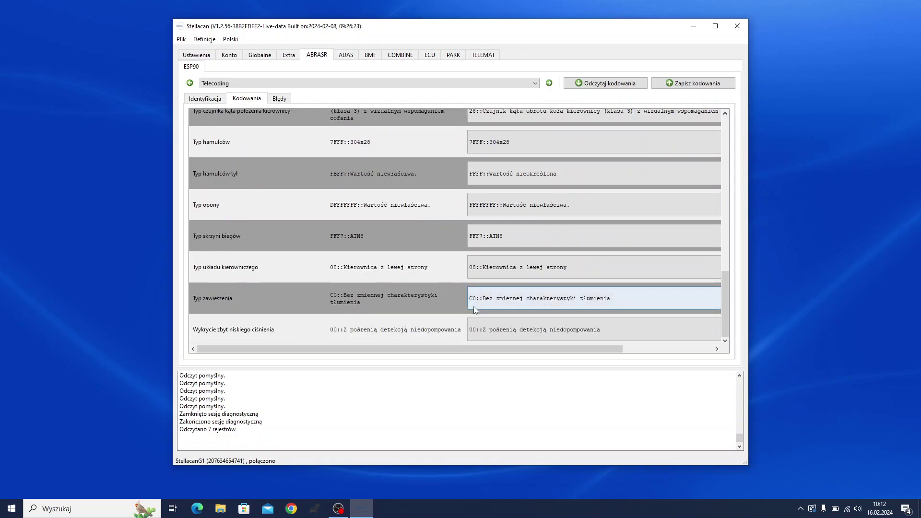
# Step: Set Wykrycie zbyt niskiego ciśnienia to 01::Bez pośredniego wykrywania niskiego ciśnienia w oponach and write all parameters (Wszystkie) to the ESP90
pyautogui.click(493, 328)
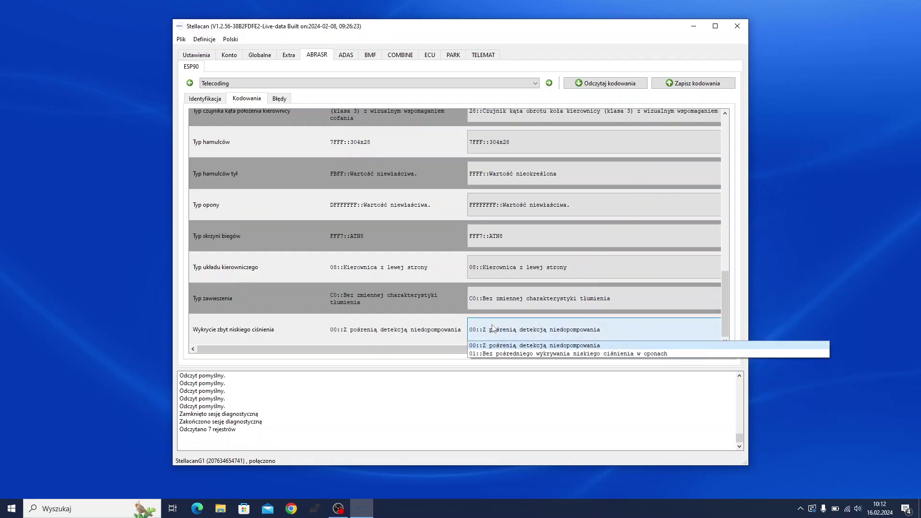
pyautogui.click(504, 354)
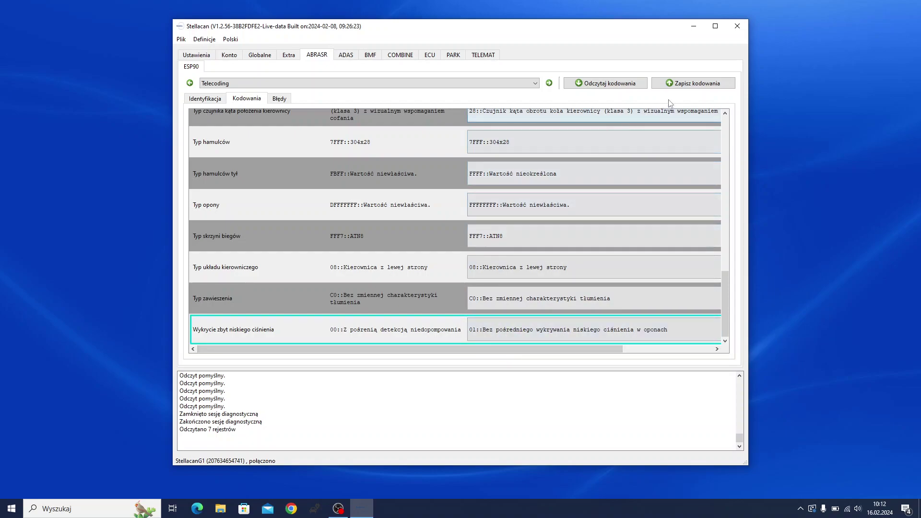
pyautogui.click(693, 85)
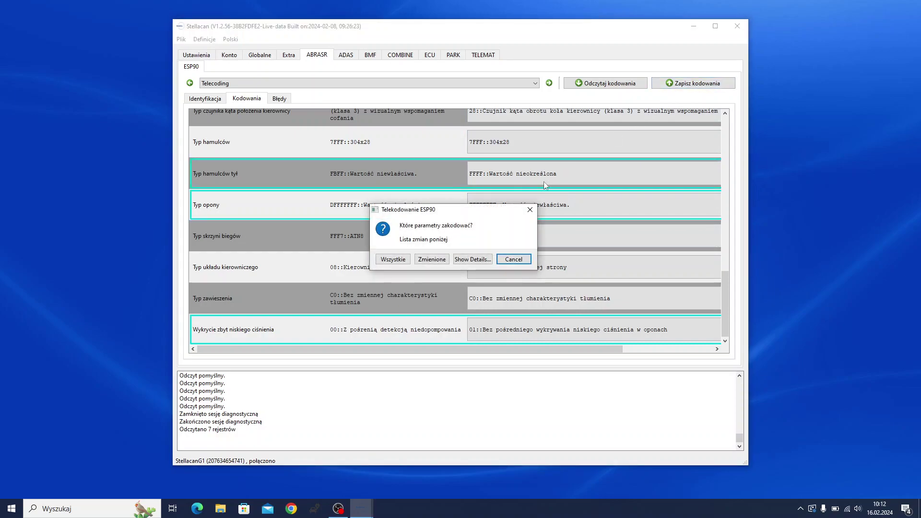
pyautogui.click(477, 261)
pyautogui.moveTo(528, 286)
pyautogui.mouseDown()
pyautogui.moveTo(530, 311)
pyautogui.moveTo(530, 287)
pyautogui.mouseUp()
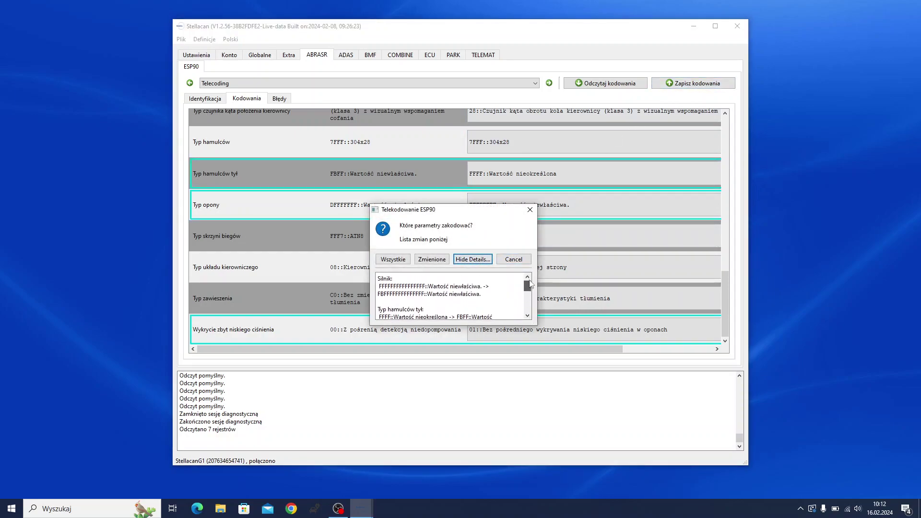
pyautogui.click(473, 260)
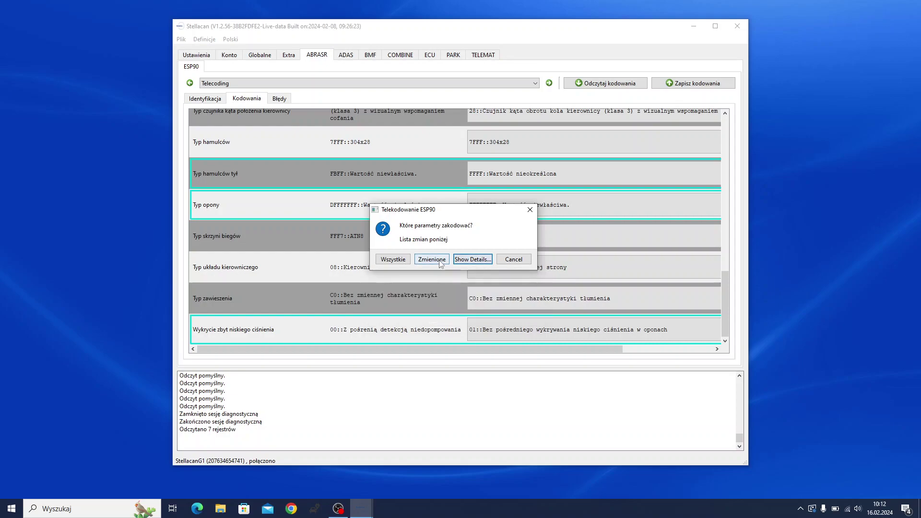
pyautogui.click(394, 260)
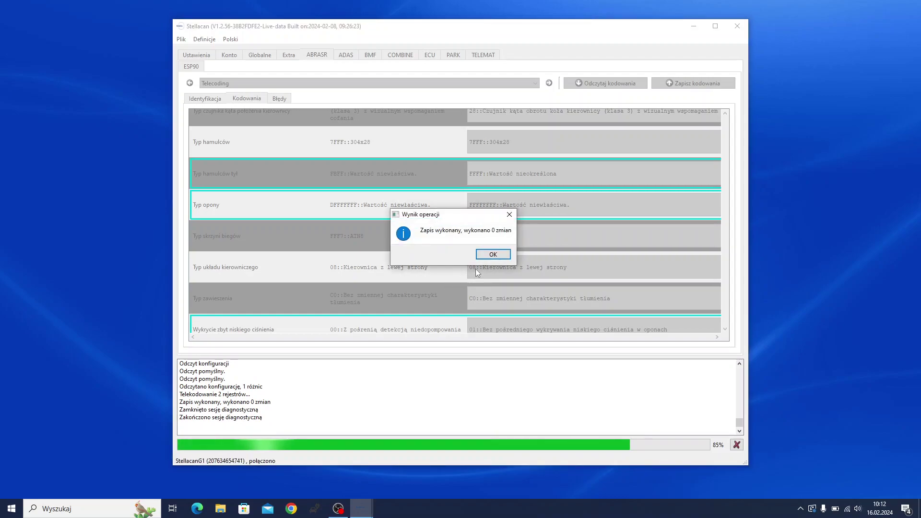
pyautogui.click(485, 256)
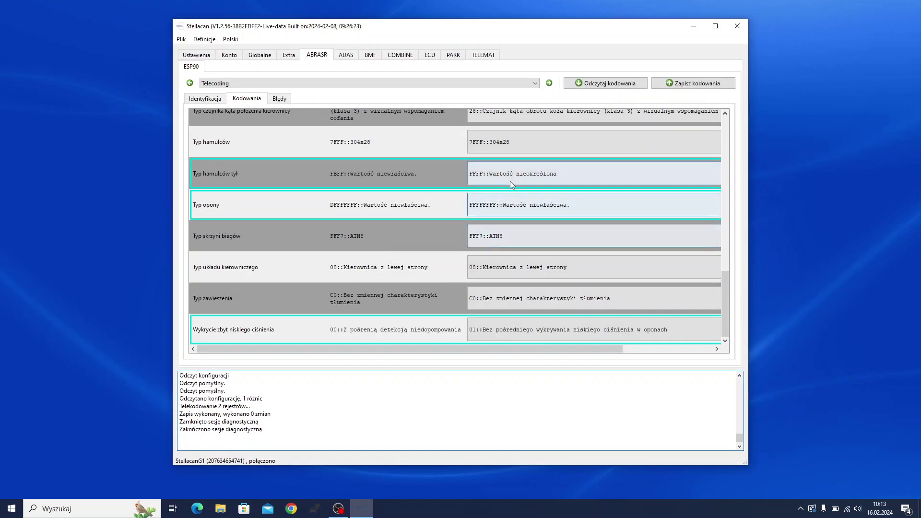
# Step: Review the highlighted differences up through the Telecoding list and check the ESP90 identification data
pyautogui.scroll(5, 380, 158)
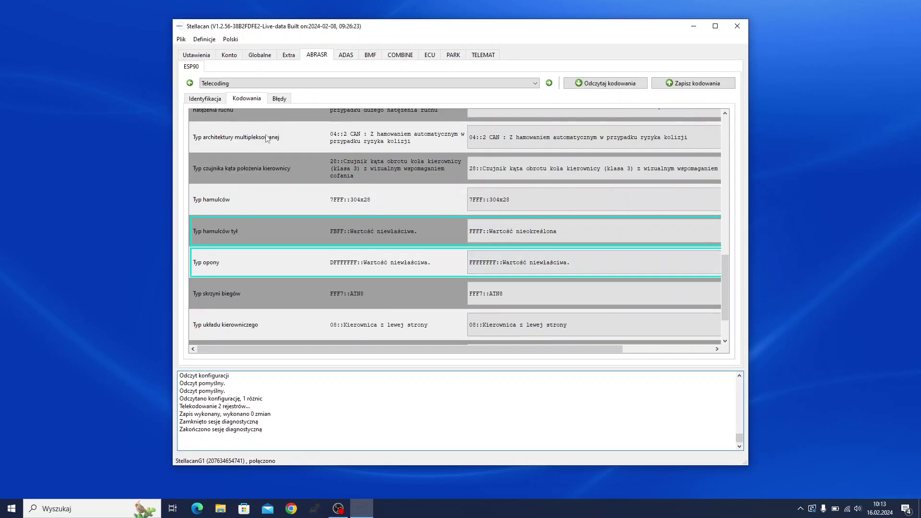
pyautogui.scroll(5, 302, 158)
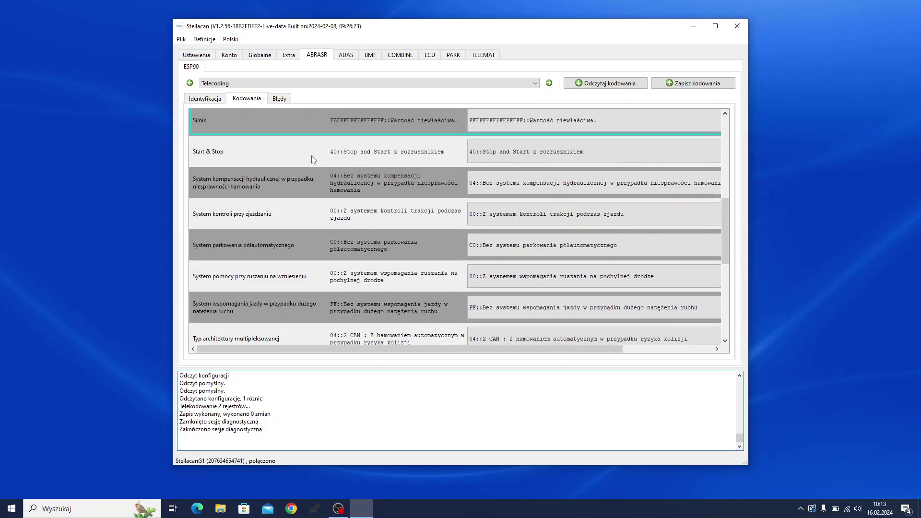
pyautogui.scroll(5, 315, 155)
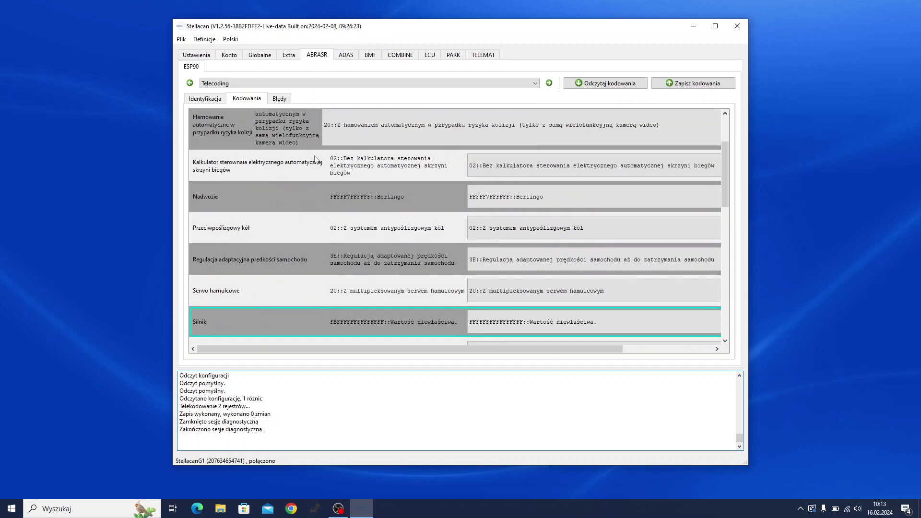
pyautogui.click(206, 99)
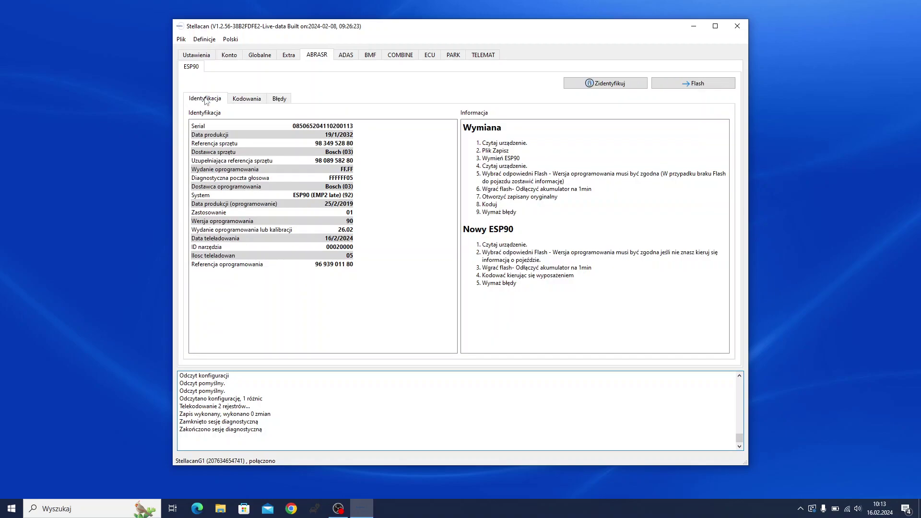
# Step: Read the fault codes stored in the ESP90 and erase them
pyautogui.click(274, 100)
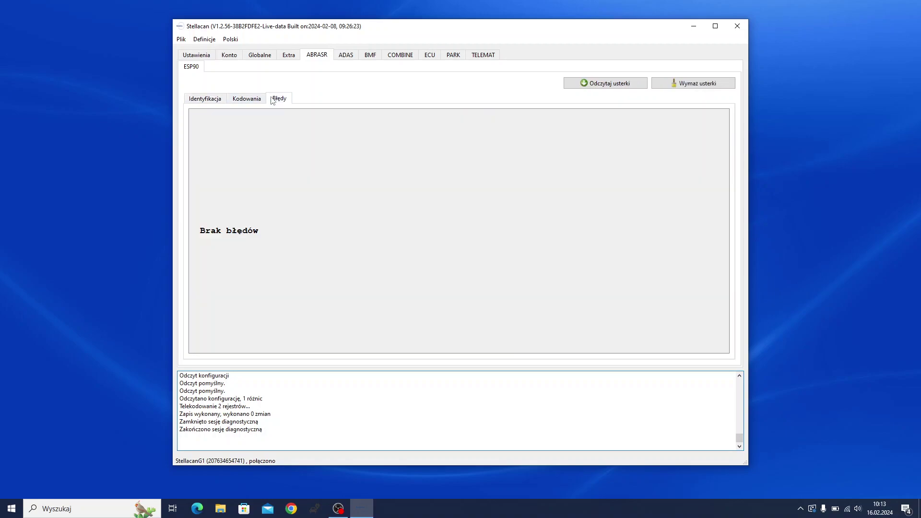
pyautogui.click(588, 87)
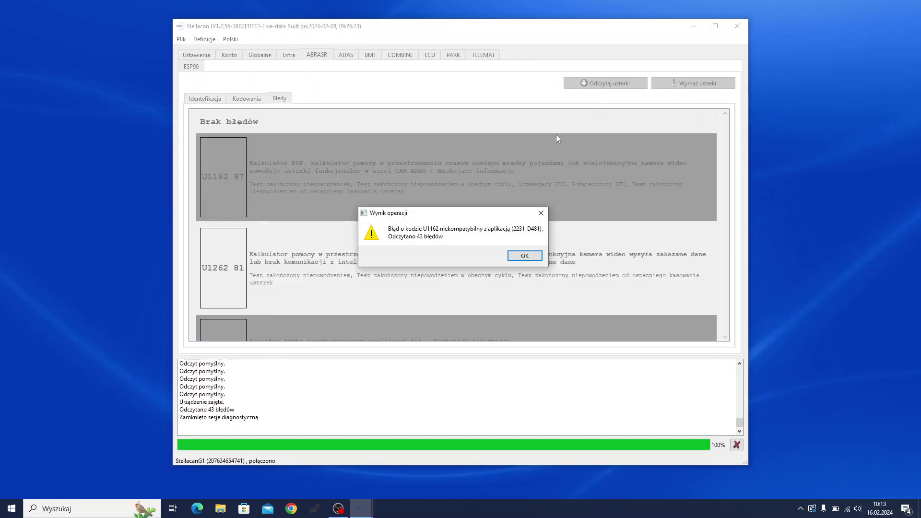
pyautogui.click(527, 255)
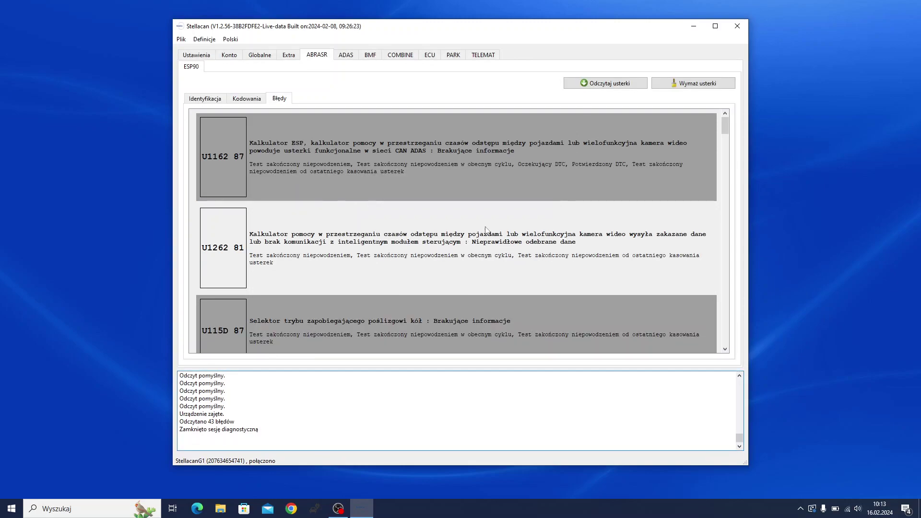
pyautogui.click(667, 85)
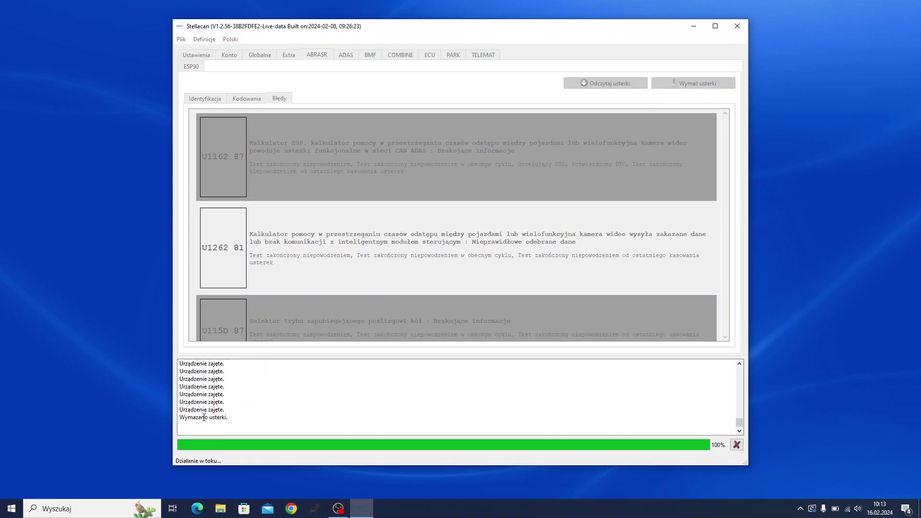
pyautogui.click(516, 261)
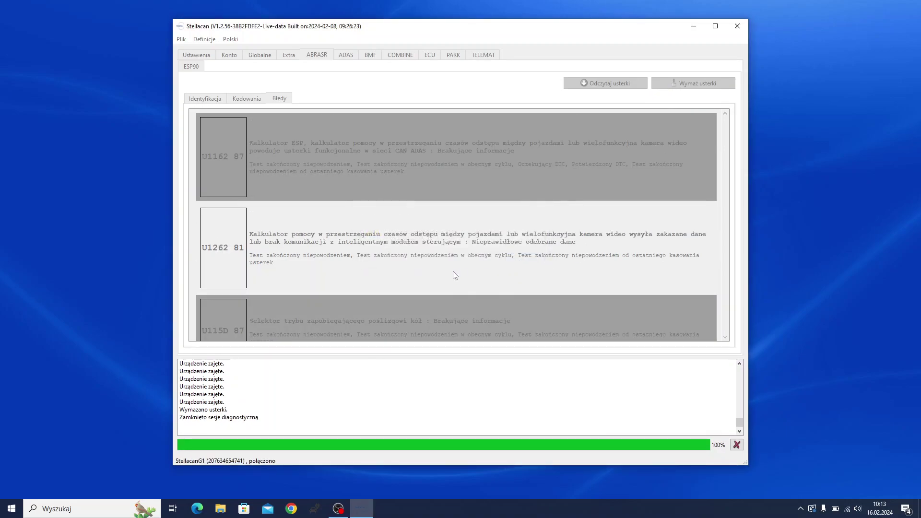